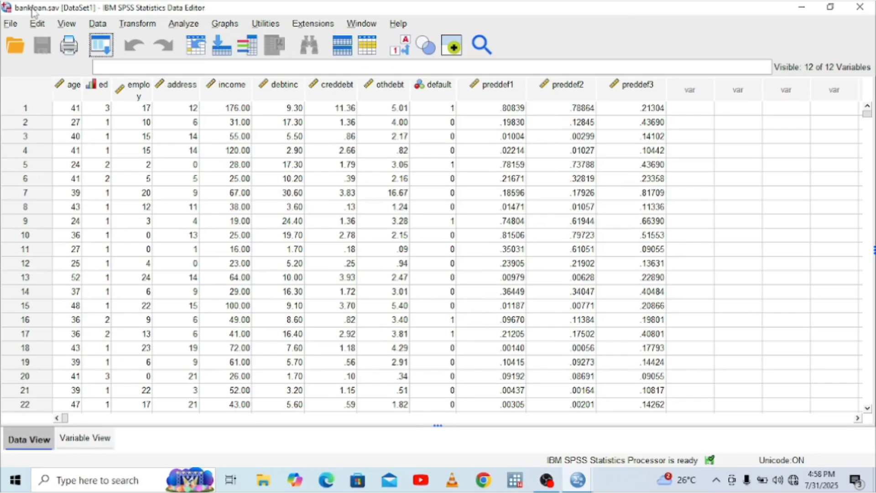
Look at the income, creddebt and othdebt columns of the bank loan data.
{"action": "left_click", "coordinate": [232, 87]}
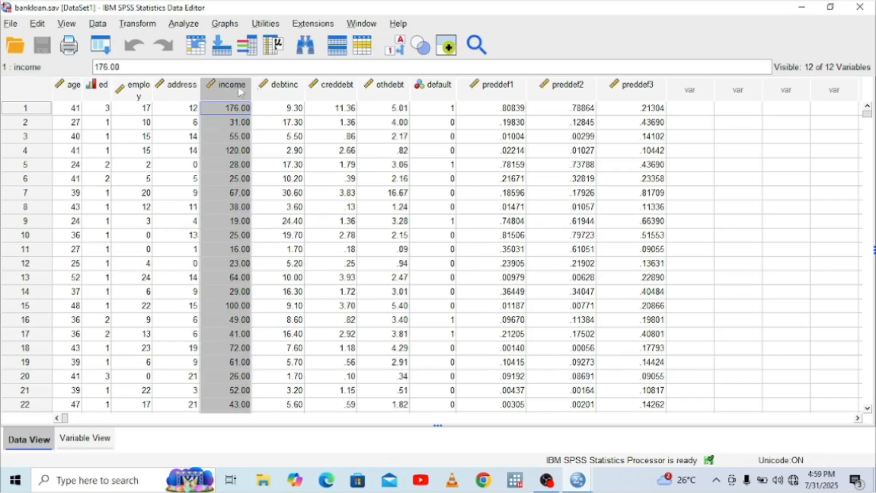
{"action": "left_click", "coordinate": [345, 87]}
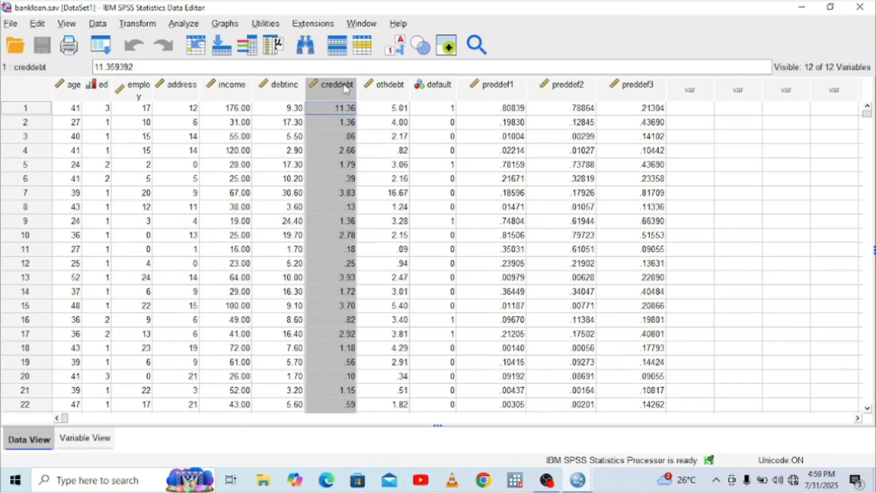
{"action": "left_click", "coordinate": [381, 89]}
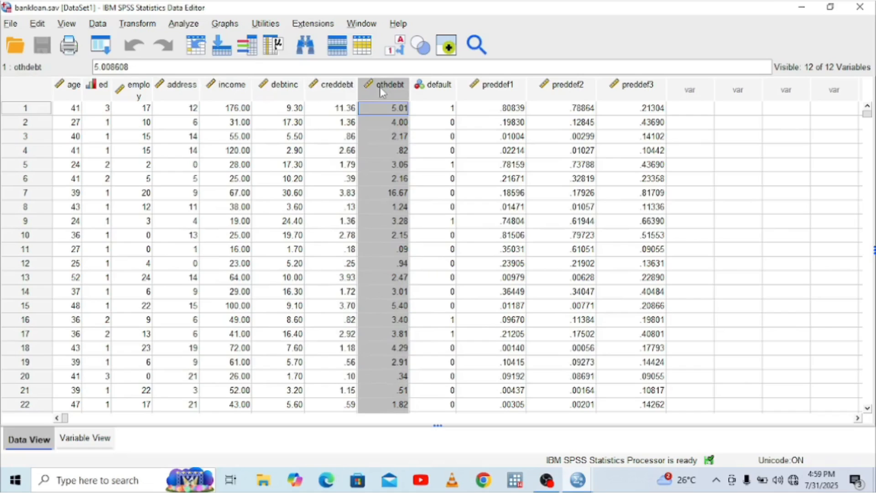
Run Descriptives on household income, credit card debt and other debt, saving the standardized values as variables.
{"action": "left_click", "coordinate": [183, 26]}
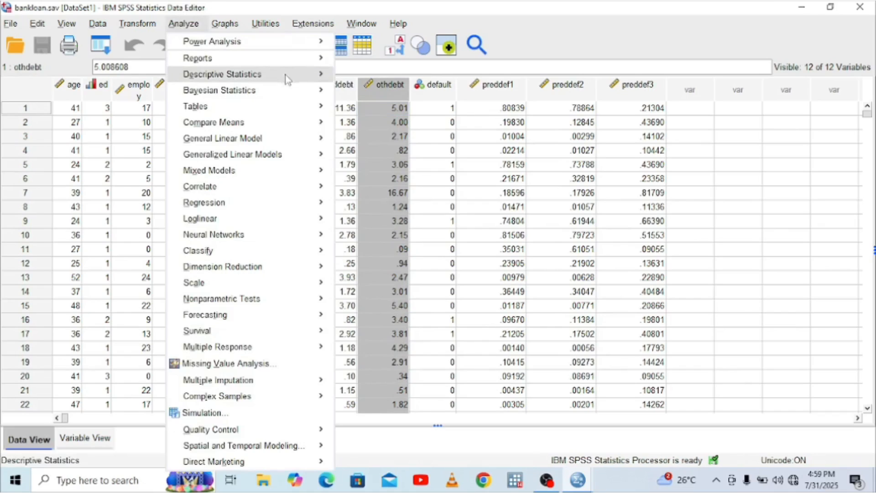
{"action": "mouse_move", "coordinate": [292, 75]}
{"action": "left_click", "coordinate": [393, 94]}
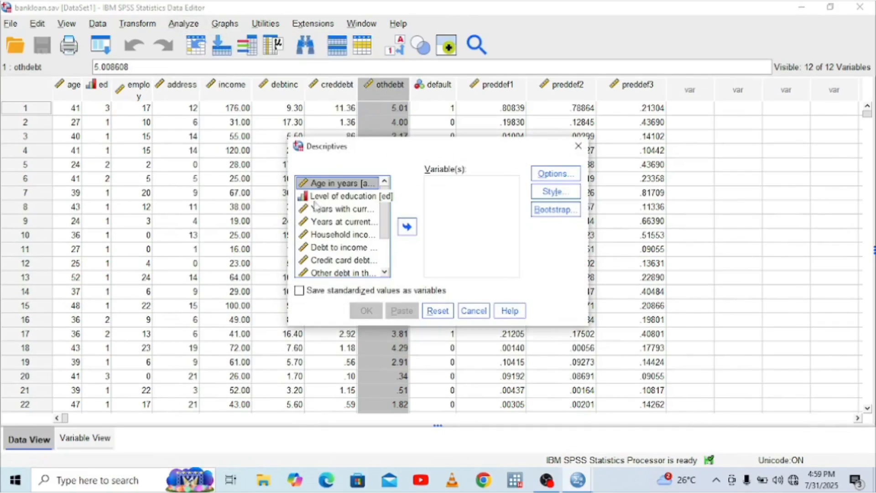
{"action": "left_click", "coordinate": [322, 235]}
{"action": "left_click", "coordinate": [407, 227]}
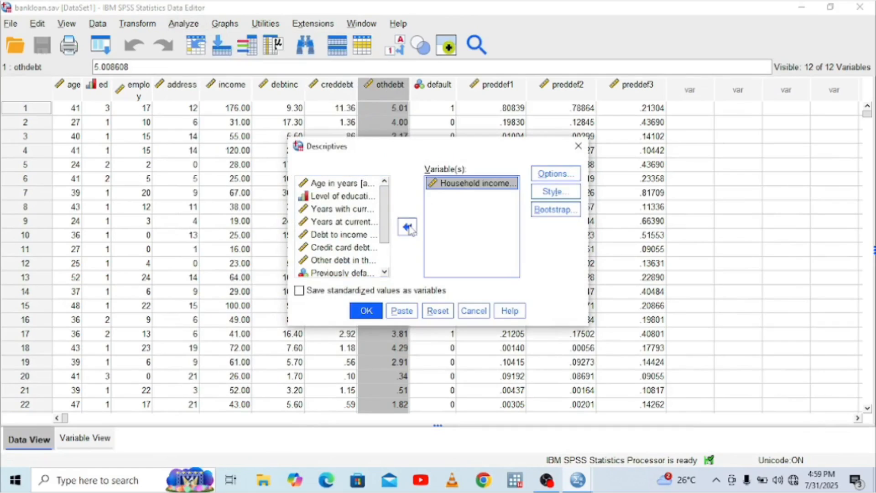
{"action": "left_click", "coordinate": [339, 251]}
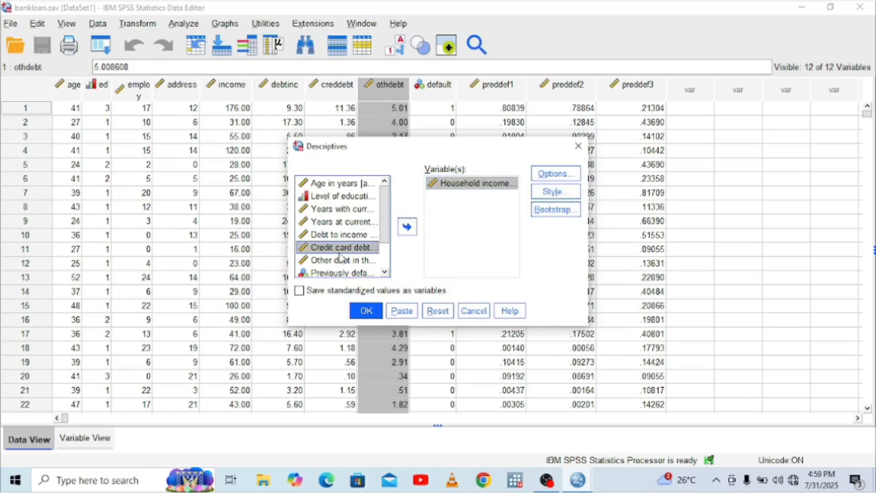
{"action": "left_click", "coordinate": [407, 228]}
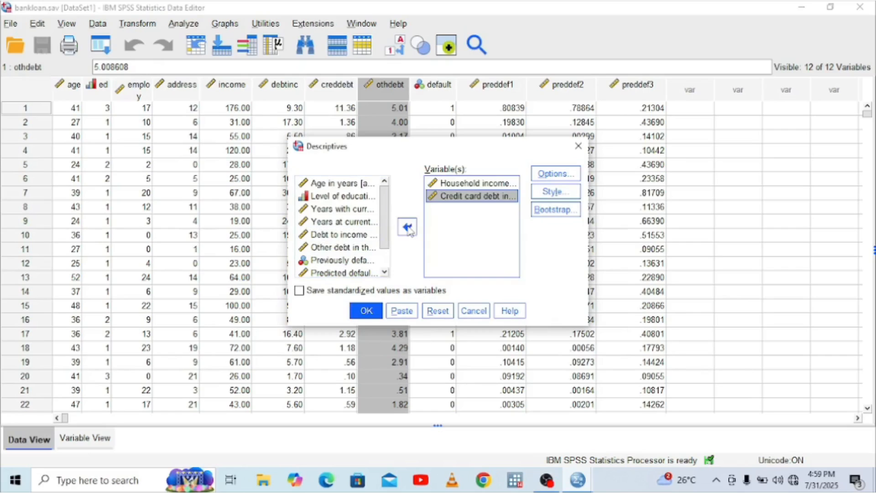
{"action": "left_click", "coordinate": [332, 250]}
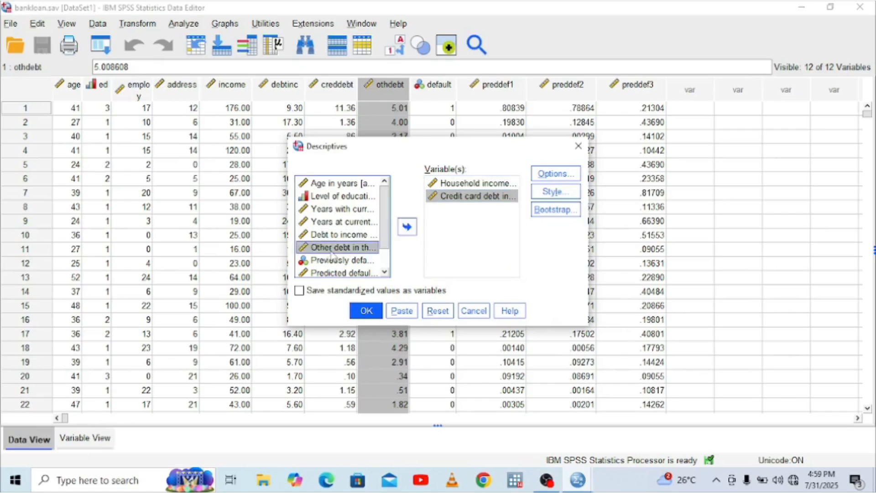
{"action": "left_click", "coordinate": [407, 228]}
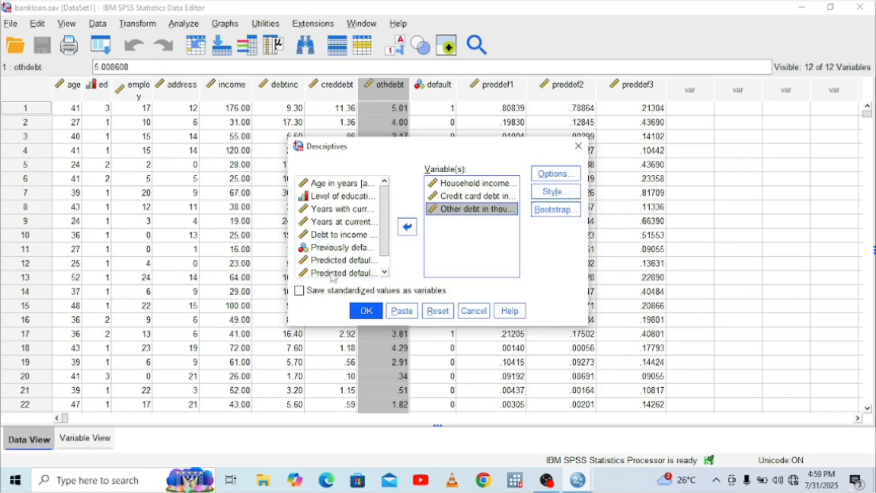
{"action": "left_click", "coordinate": [300, 291]}
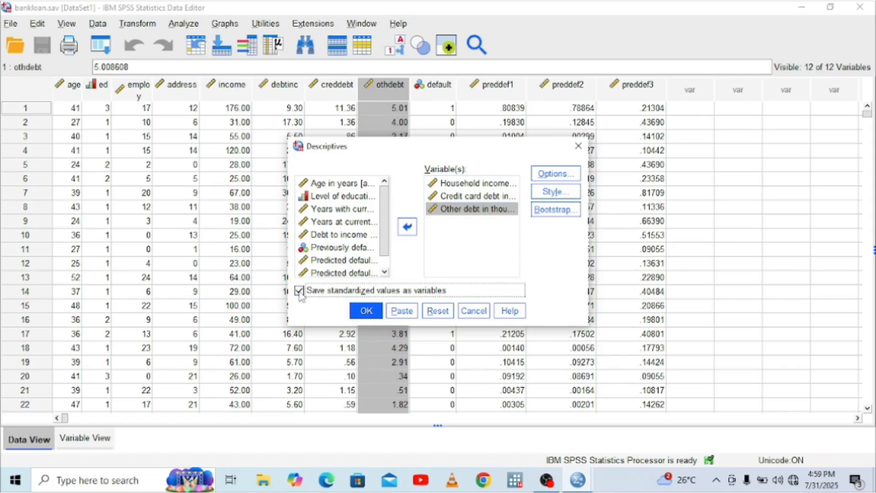
{"action": "left_click", "coordinate": [360, 314]}
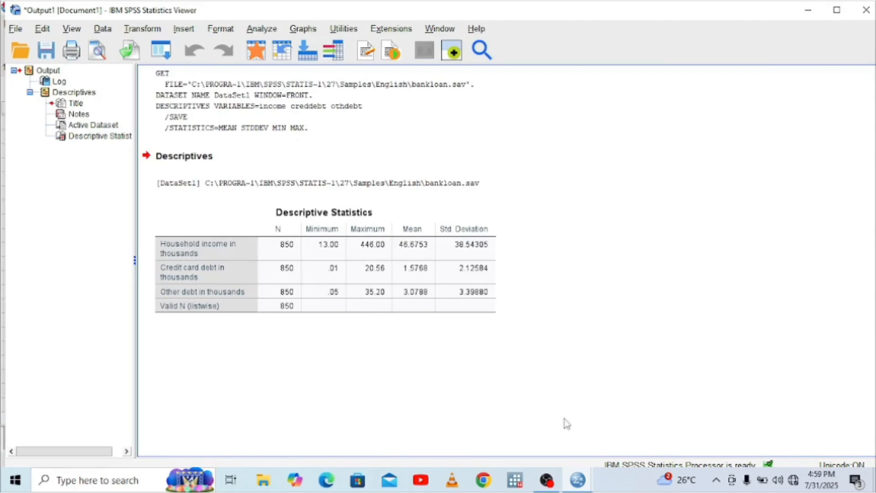
Return to the dataset and examine the new Zincome, Zcreddebt and Zothdebt columns.
{"action": "mouse_move", "coordinate": [583, 477]}
{"action": "left_click", "coordinate": [662, 420]}
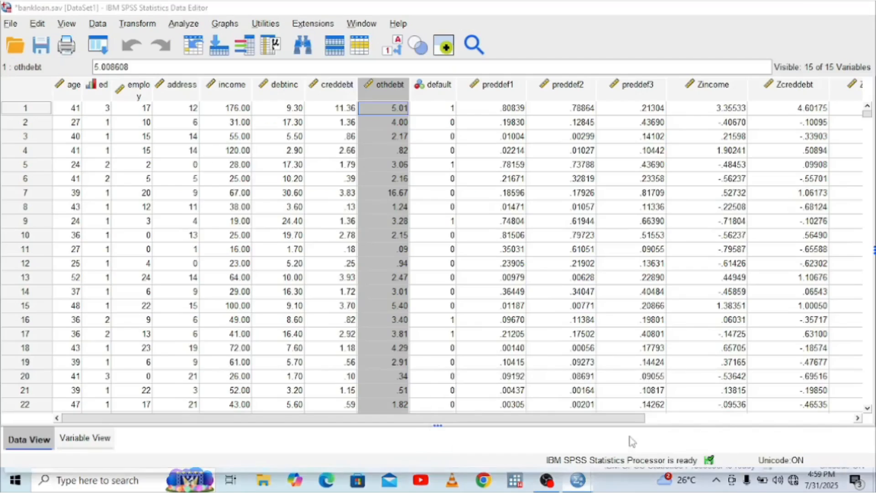
{"action": "left_click", "coordinate": [857, 419]}
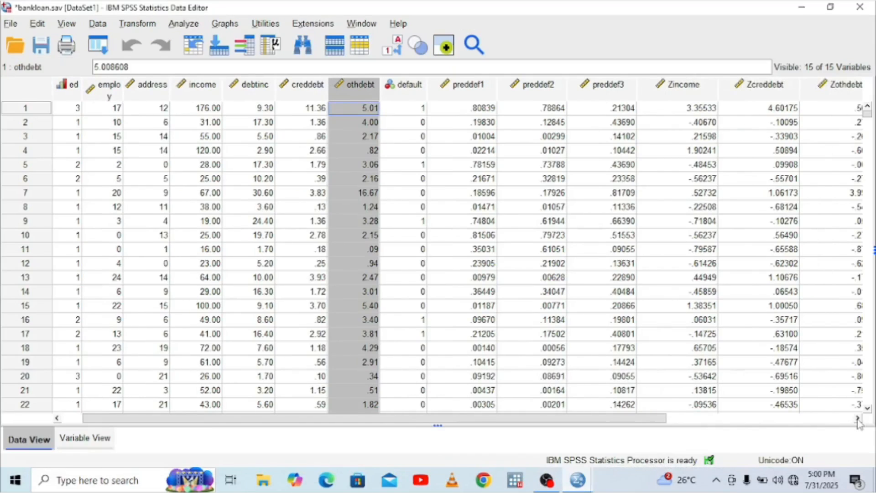
{"action": "left_click", "coordinate": [857, 418]}
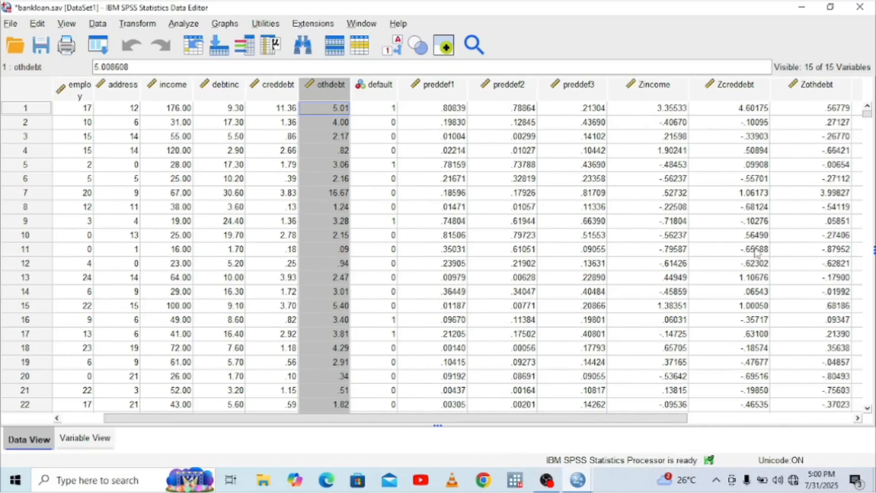
{"action": "left_click", "coordinate": [652, 86]}
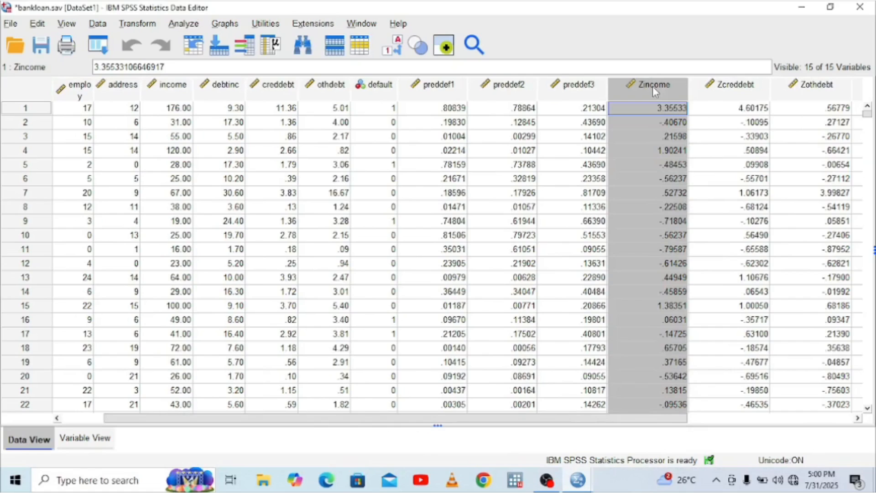
{"action": "left_click", "coordinate": [724, 89]}
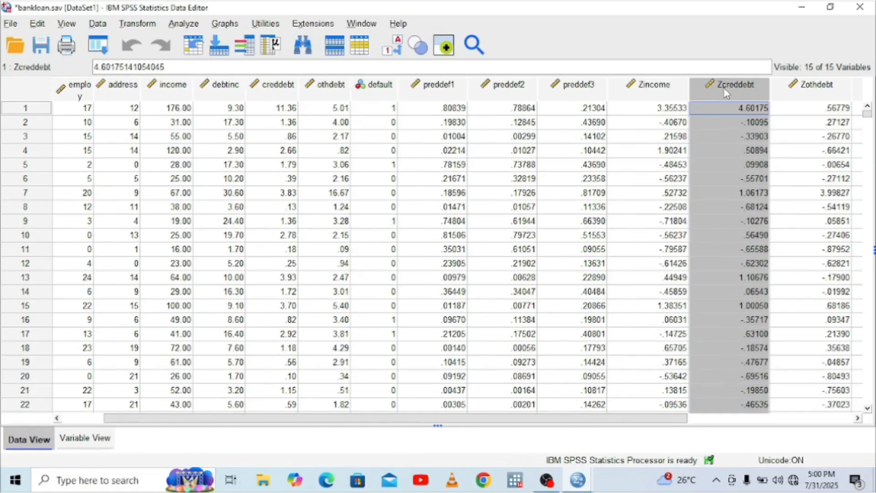
{"action": "left_click", "coordinate": [845, 88]}
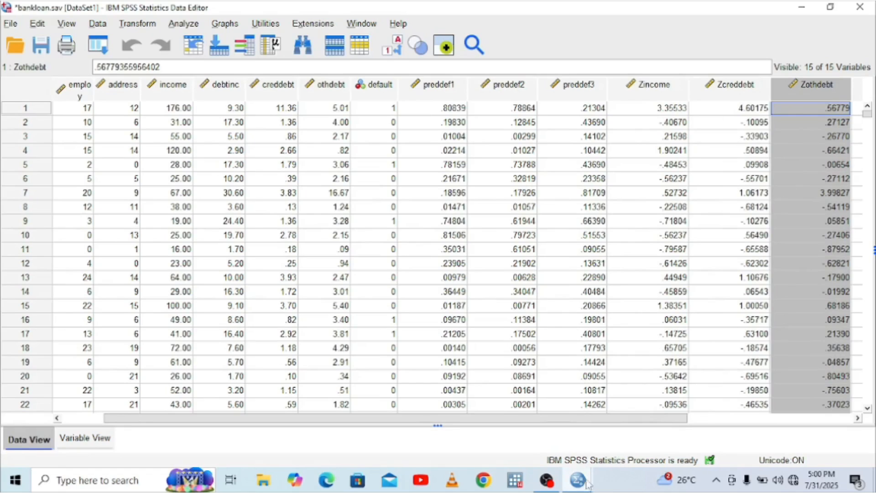
Review the Descriptive Statistics output, then compare the income values of cases 1 and 2 with their z-scores in the dataset.
{"action": "mouse_move", "coordinate": [578, 481]}
{"action": "left_click", "coordinate": [547, 438]}
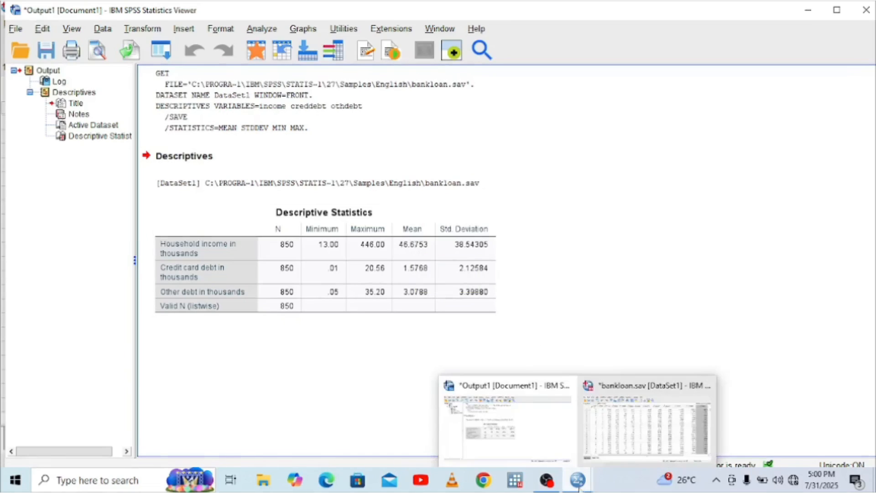
{"action": "mouse_move", "coordinate": [587, 470]}
{"action": "left_click", "coordinate": [607, 451]}
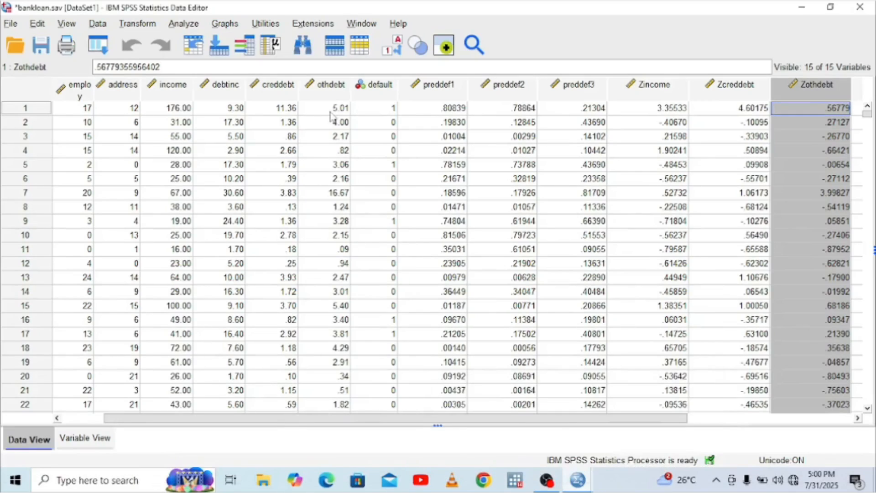
{"action": "left_click", "coordinate": [184, 109]}
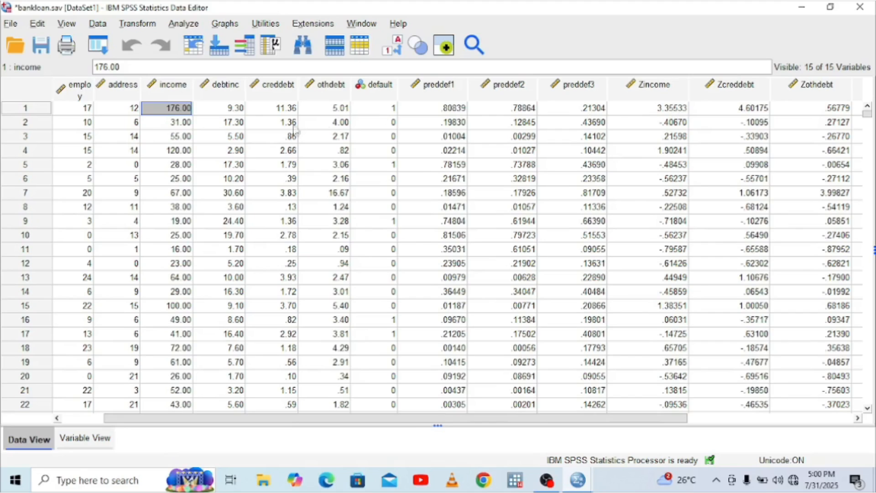
{"action": "left_click", "coordinate": [180, 129]}
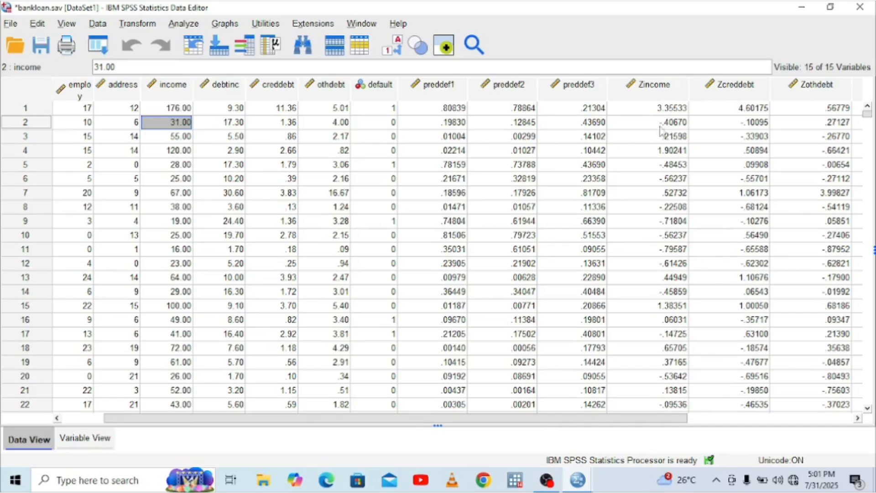
Start a Compute Variable operation with the target variable named compositebankloan.
{"action": "left_click", "coordinate": [147, 23]}
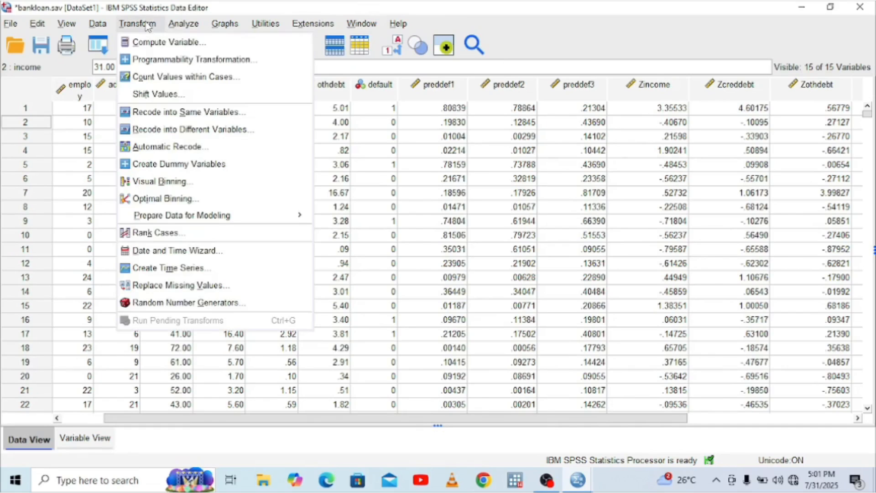
{"action": "left_click", "coordinate": [163, 42]}
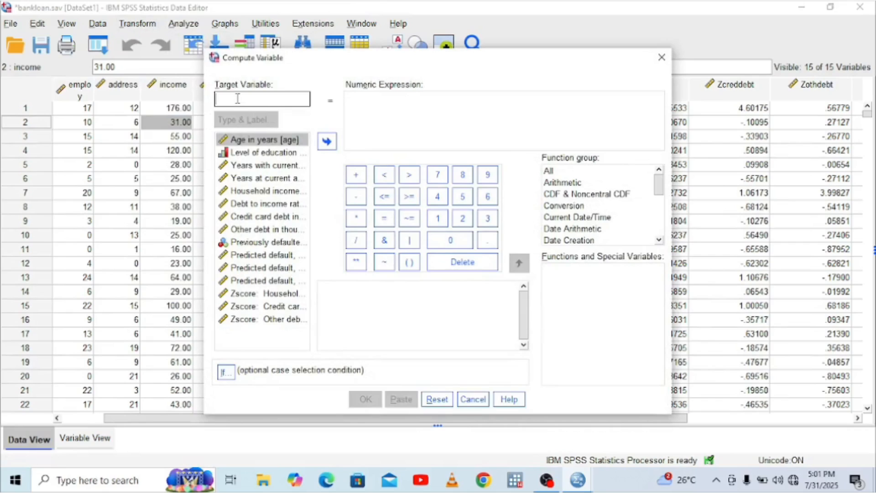
{"action": "type", "text": "composite"}
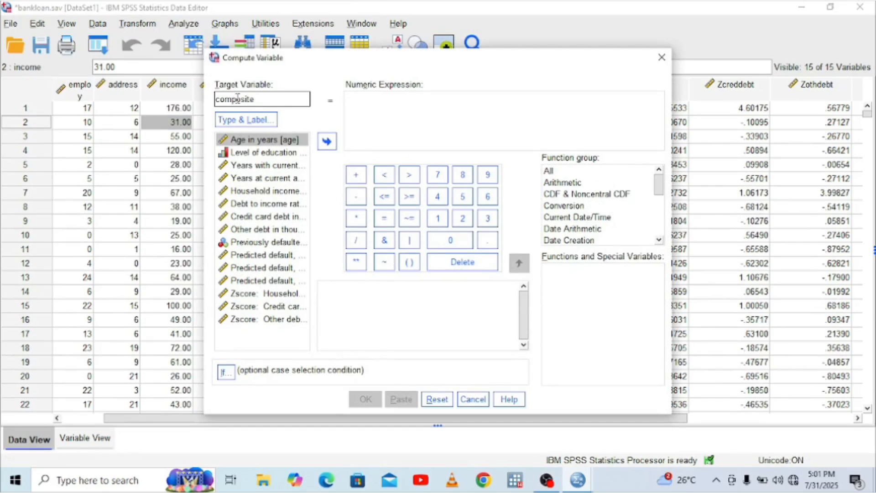
{"action": "type", "text": "zscorebankloan"}
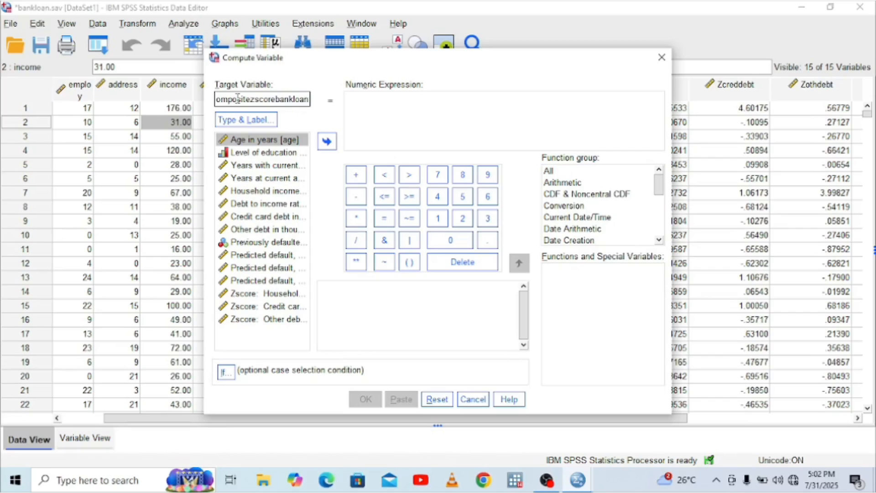
{"action": "left_click", "coordinate": [275, 100]}
{"action": "key", "text": "BackSpace"}
{"action": "key", "text": "BackSpace"}
{"action": "key", "text": "BackSpace"}
{"action": "key", "text": "BackSpace"}
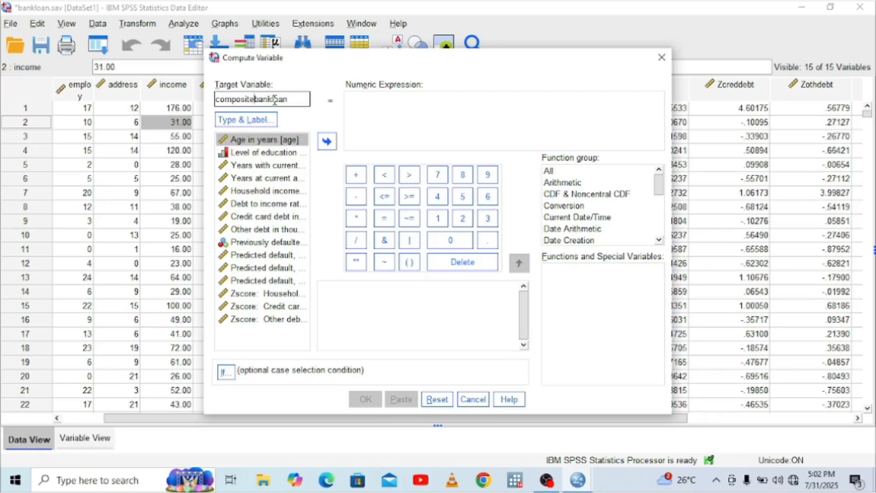
Begin the numeric expression with the sum of the income and credit card debt z-scores, Zincome + Zcreddebt.
{"action": "left_click", "coordinate": [365, 120]}
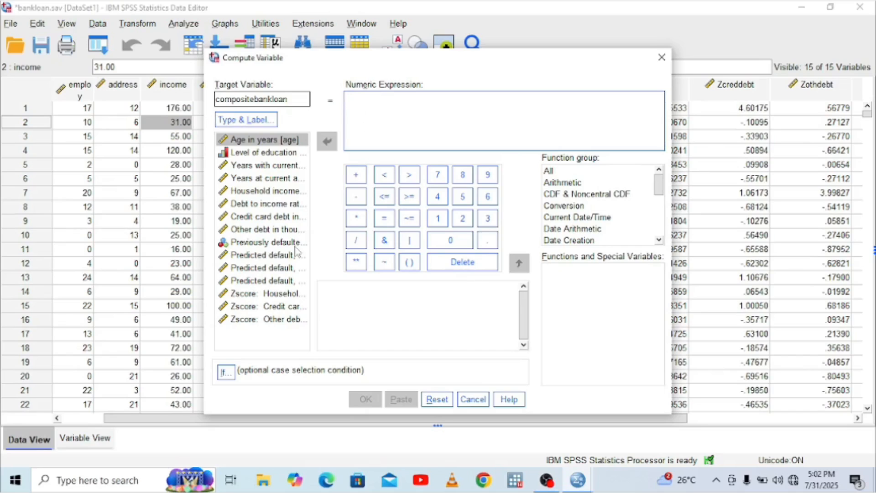
{"action": "left_click", "coordinate": [266, 296]}
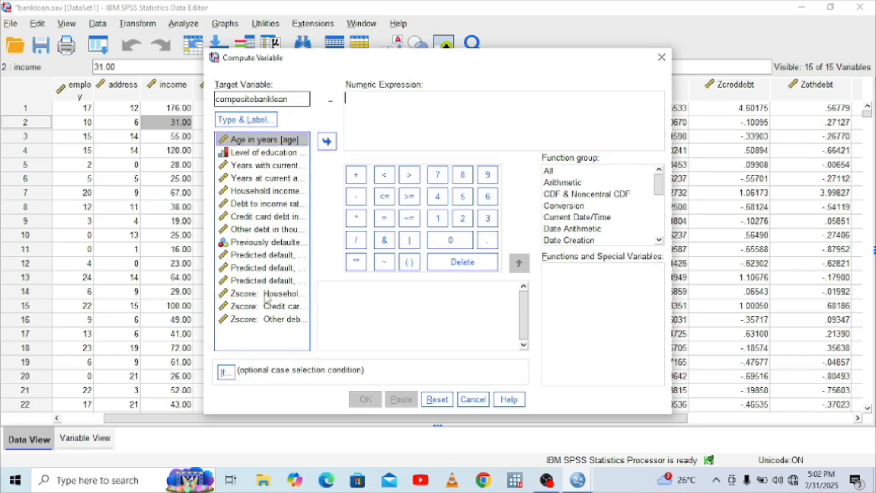
{"action": "left_click", "coordinate": [326, 142]}
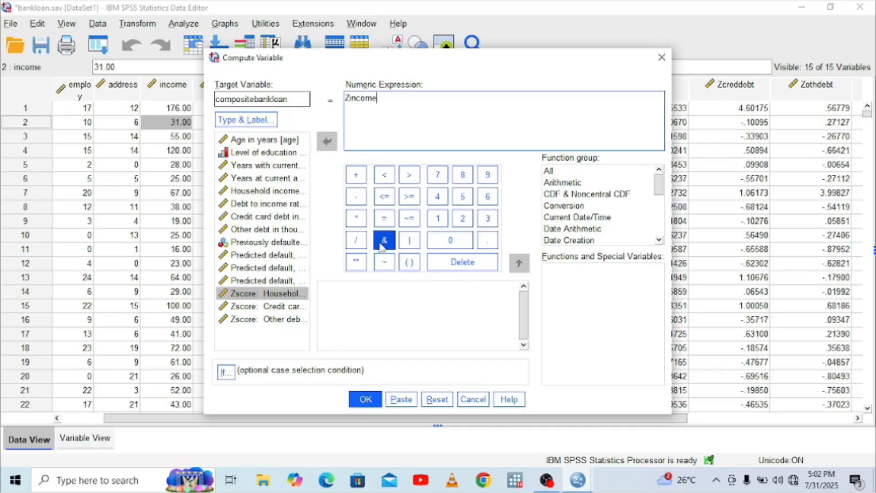
{"action": "left_click", "coordinate": [357, 177]}
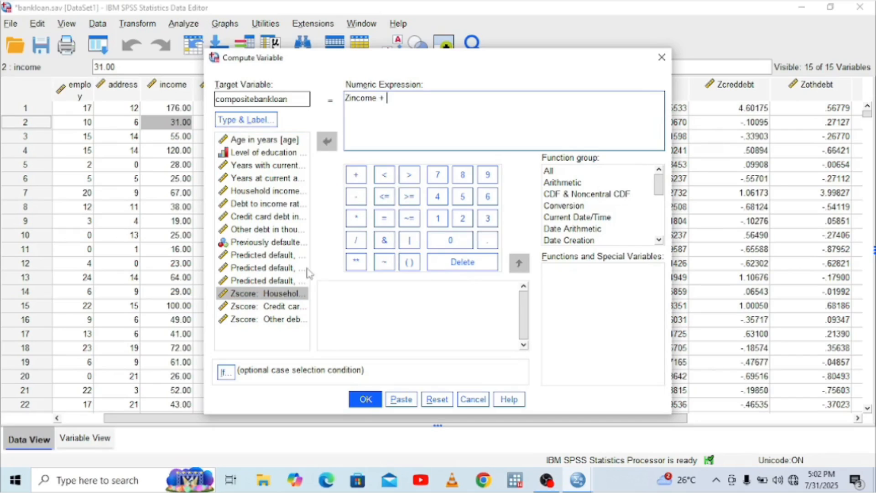
{"action": "left_click", "coordinate": [272, 307]}
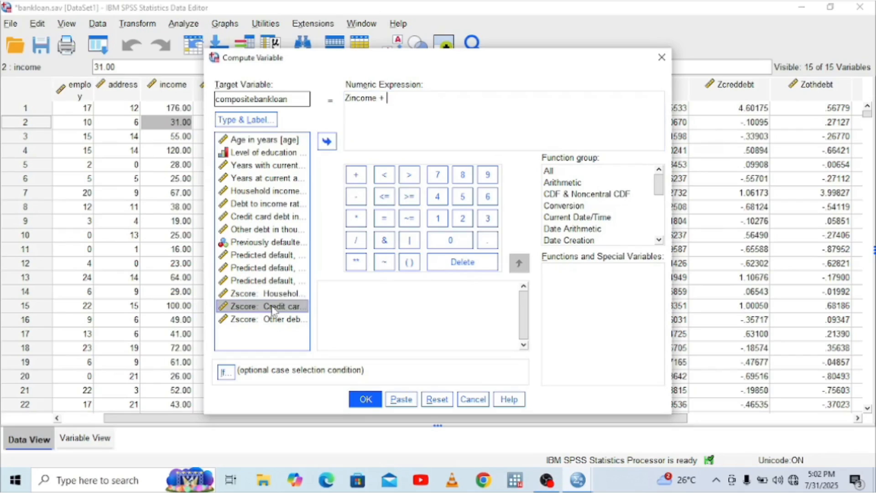
{"action": "left_click", "coordinate": [362, 268]}
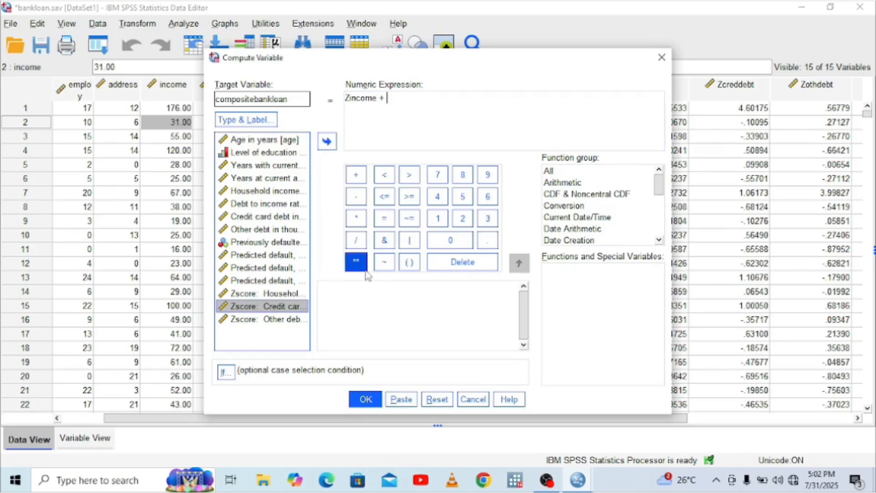
{"action": "double_click", "coordinate": [272, 306]}
{"action": "left_click", "coordinate": [358, 241]}
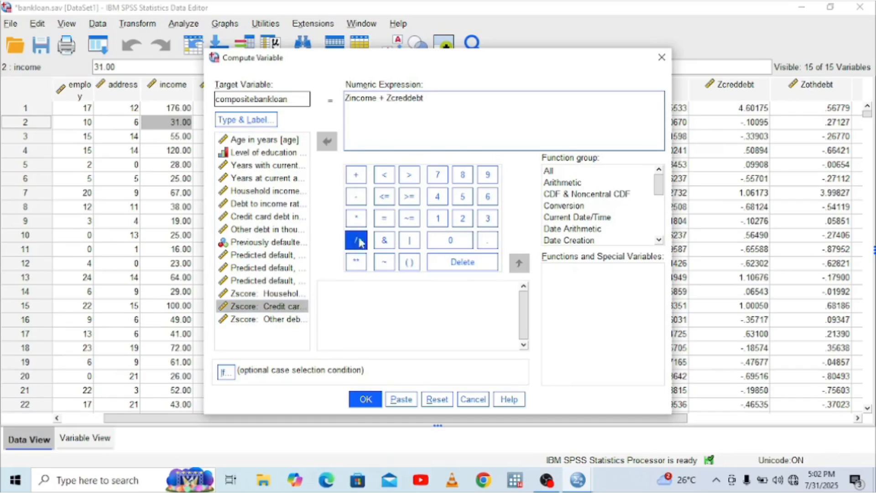
Complete the numeric expression by appending + Zothdebt / 3 and compute the new variable.
{"action": "left_click", "coordinate": [360, 174]}
{"action": "left_click", "coordinate": [256, 320]}
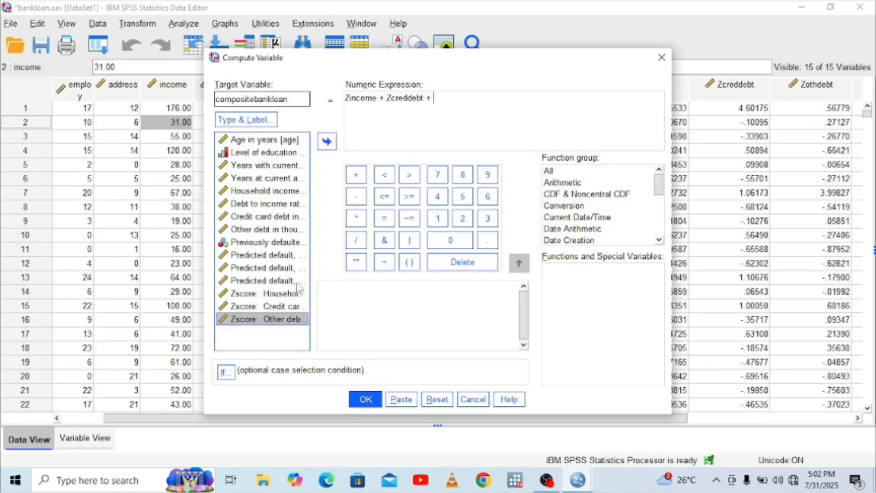
{"action": "double_click", "coordinate": [273, 319]}
{"action": "left_click", "coordinate": [355, 241]}
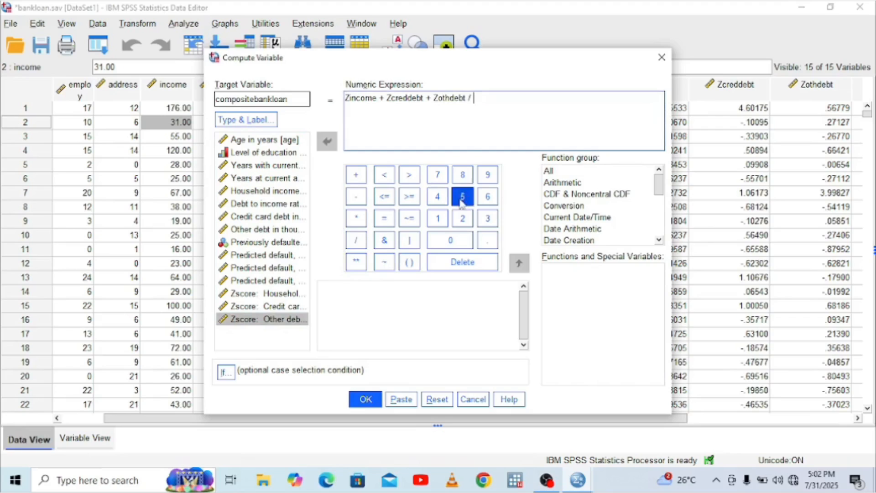
{"action": "left_click", "coordinate": [488, 218]}
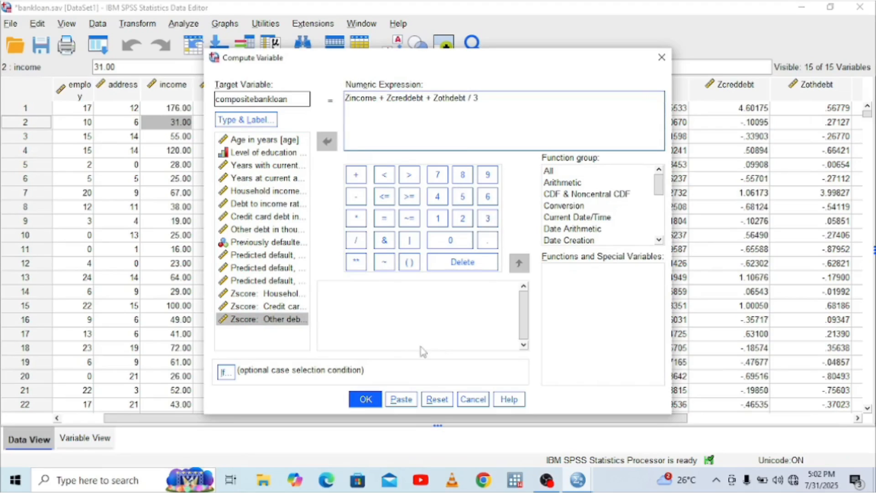
{"action": "left_click", "coordinate": [363, 399]}
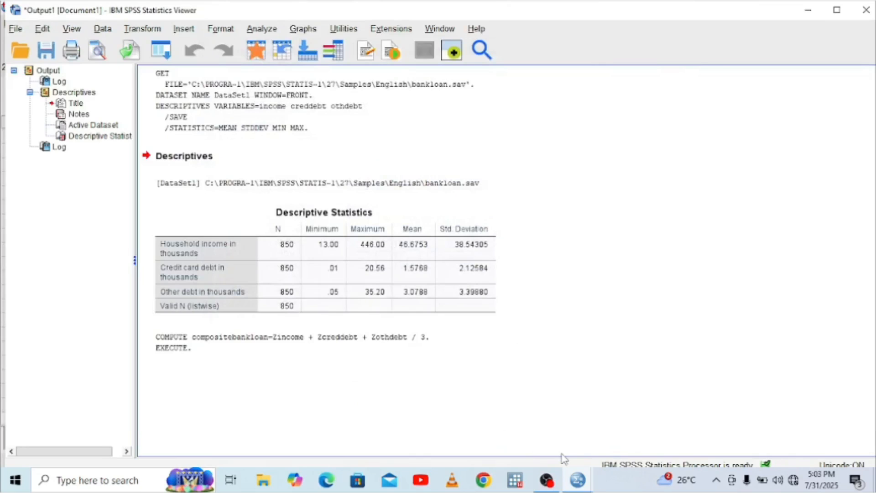
Return to the dataset and view the computed compositebankloan column beside the z-score columns.
{"action": "mouse_move", "coordinate": [578, 479]}
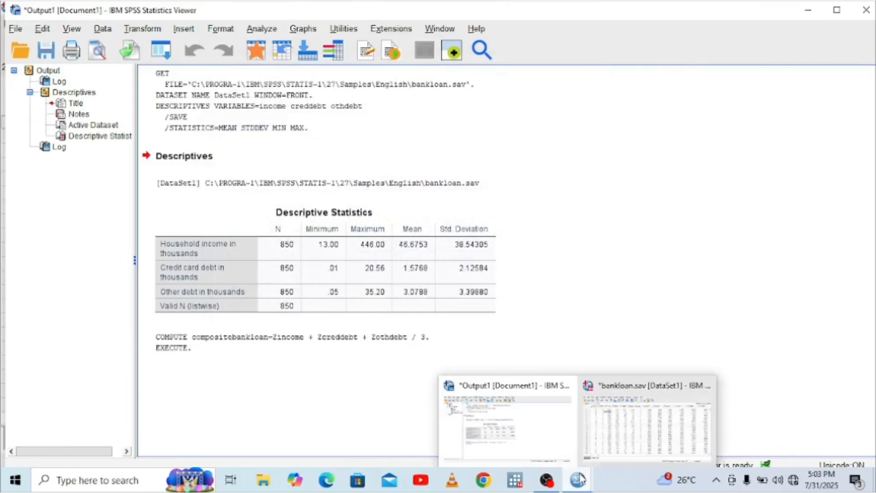
{"action": "left_click", "coordinate": [662, 416]}
{"action": "left_click", "coordinate": [856, 418]}
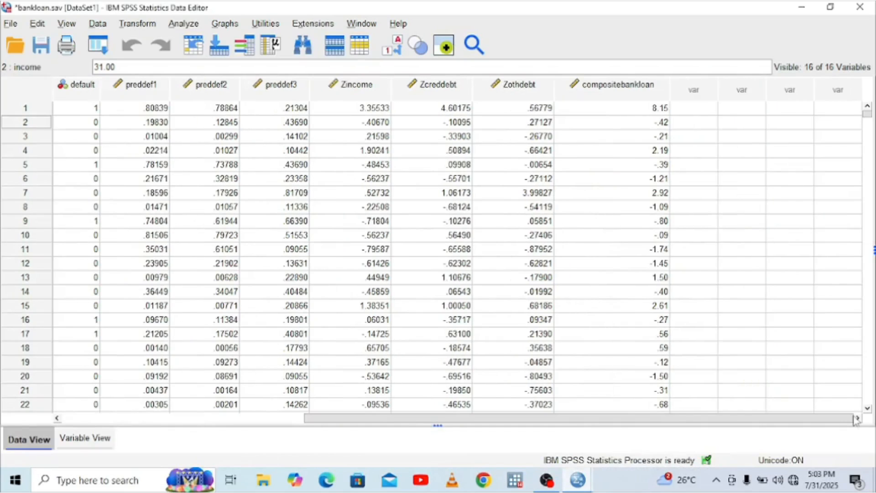